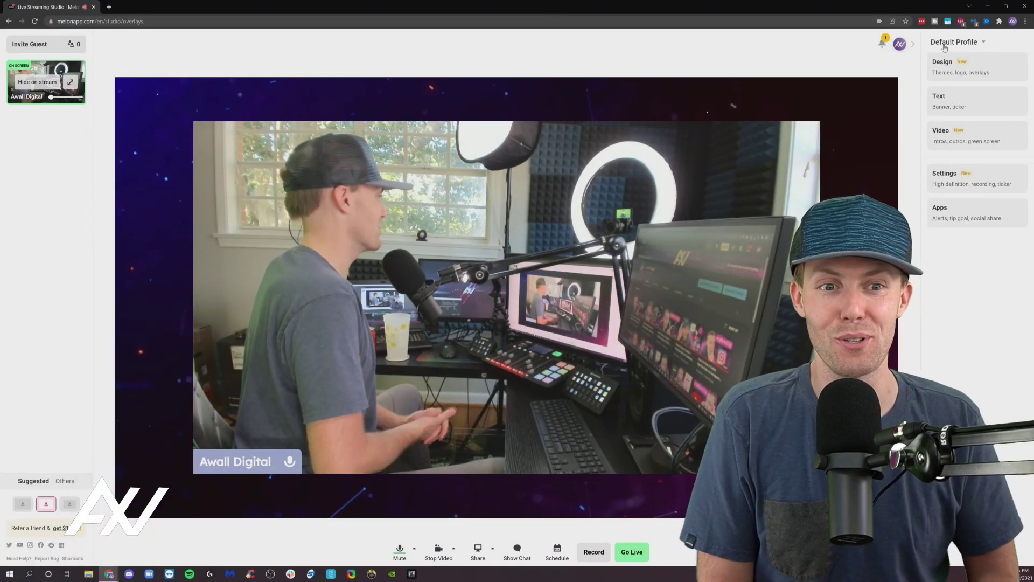
Step: Open the studio settings and turn on Full HD (1080p) output and Record
left_click(913, 46)
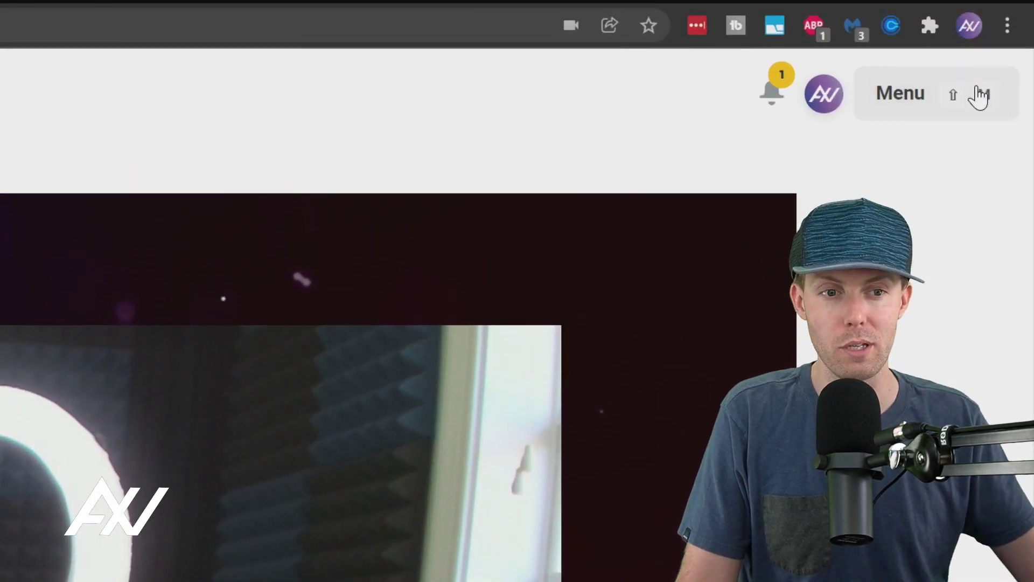
left_click(980, 96)
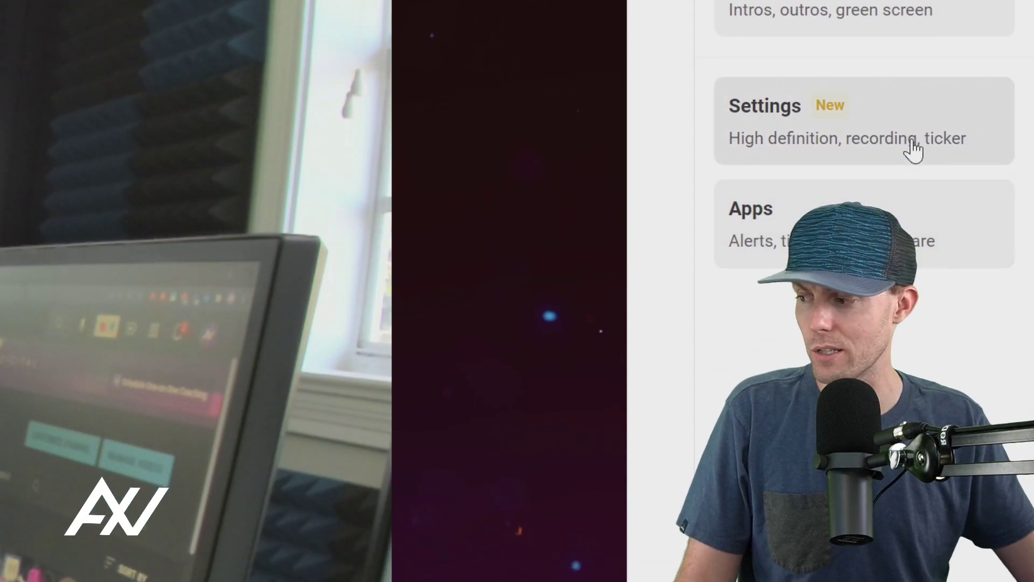
left_click(914, 149)
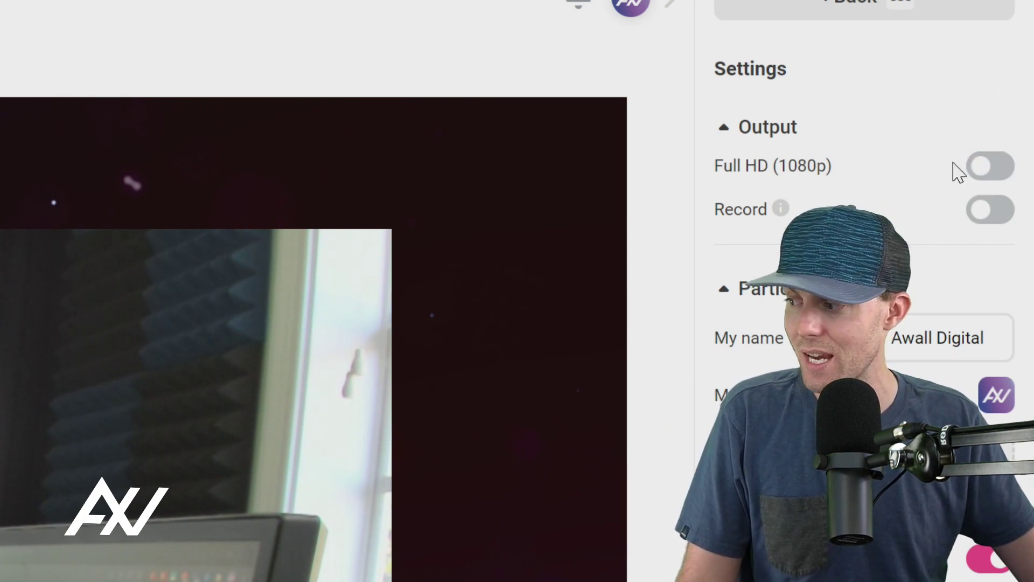
left_click(993, 167)
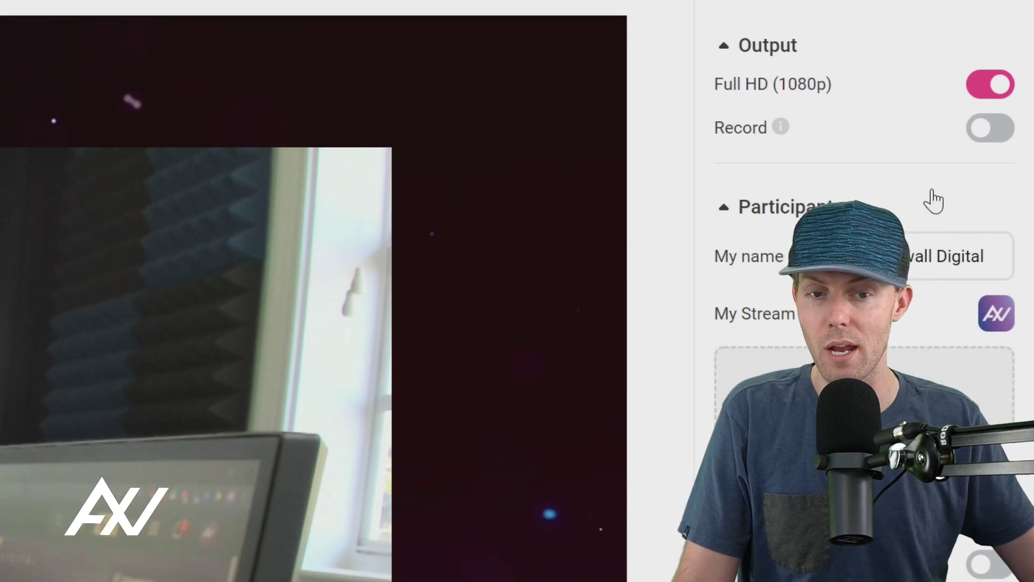
mouse_move(789, 125)
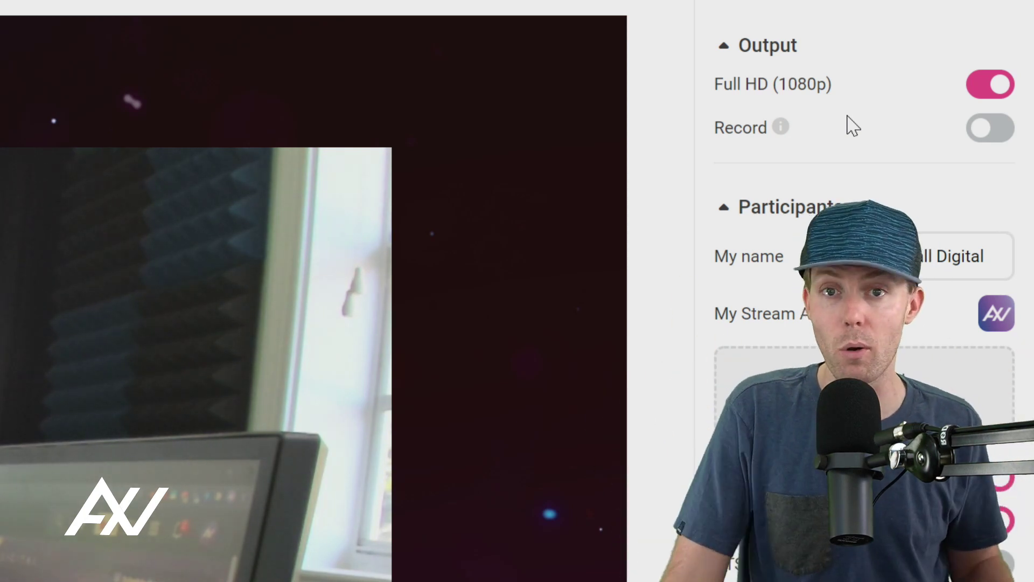
left_click(997, 136)
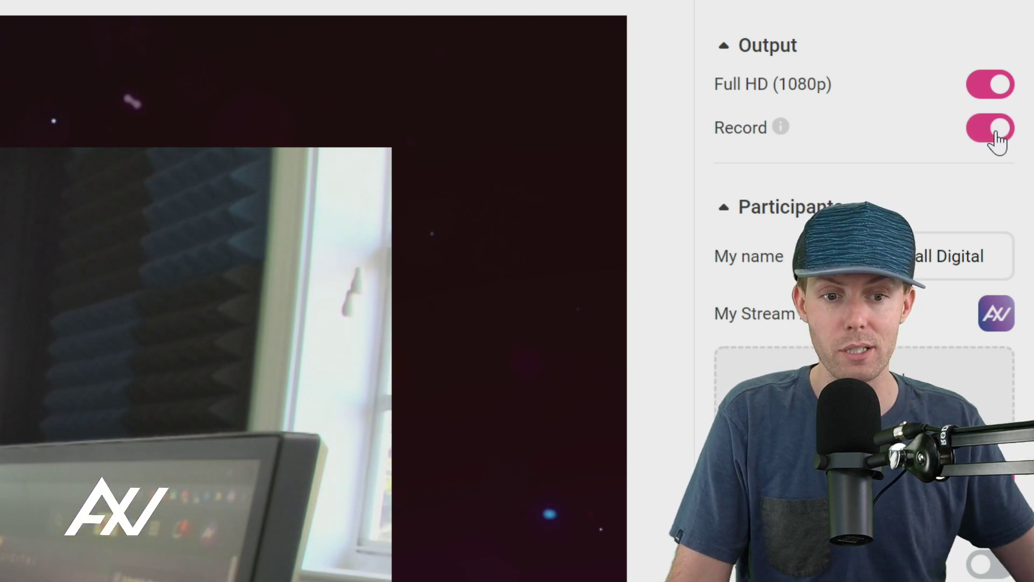
scroll(980, 371, "down", 3)
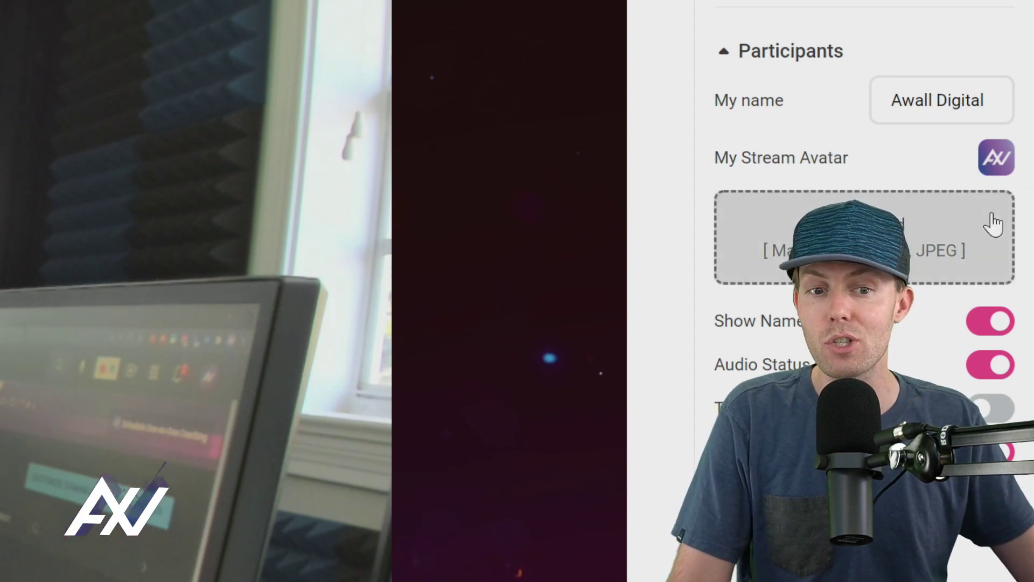
scroll(1007, 450, "down", 2)
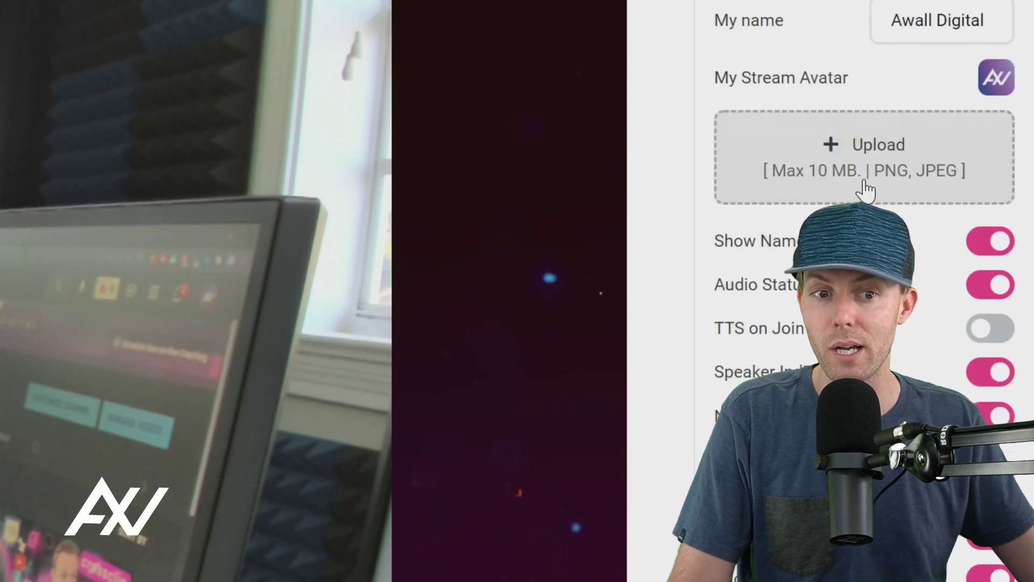
left_click(855, 163)
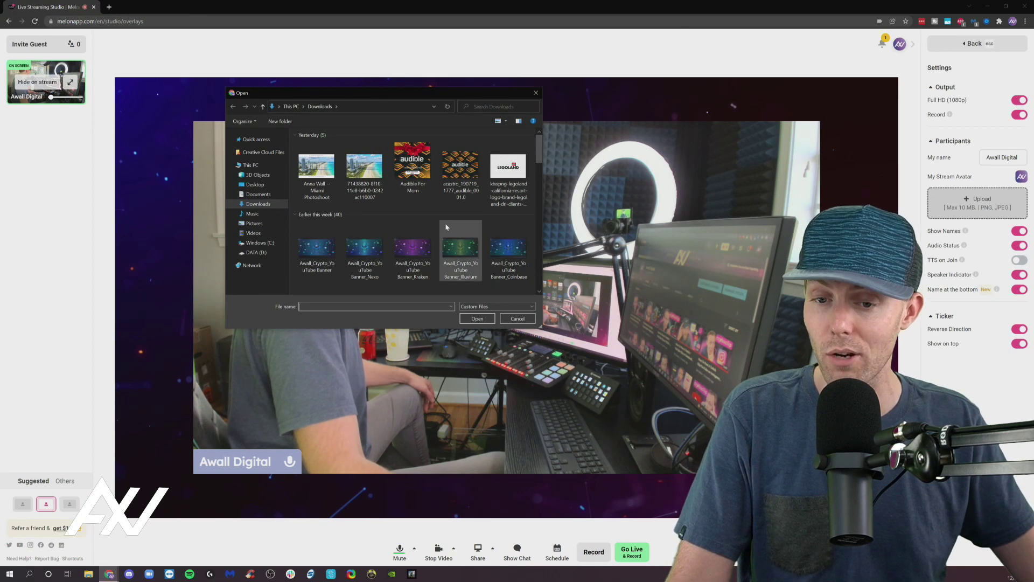
scroll(458, 216, "down", 2)
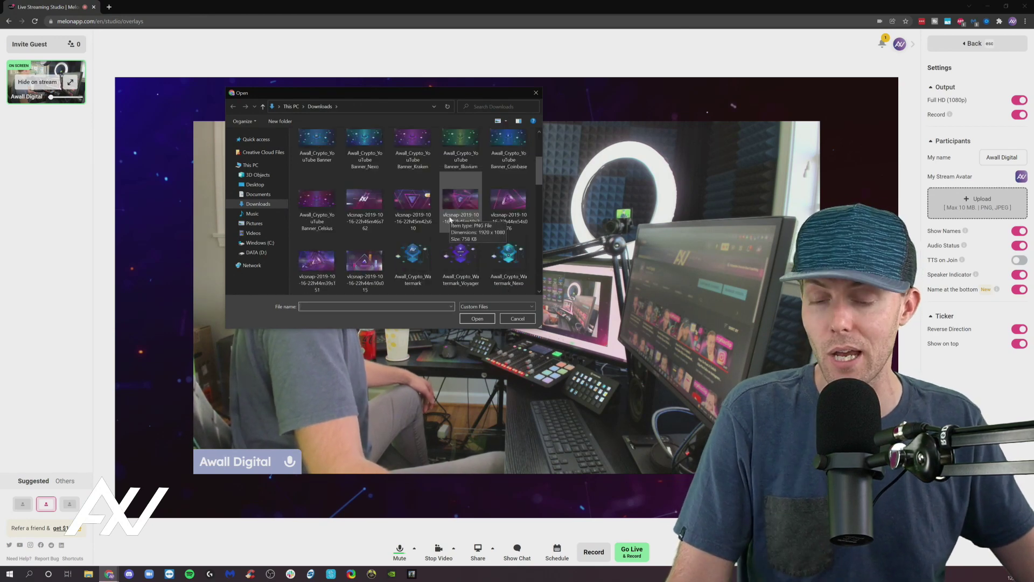
scroll(421, 210, "down", 1)
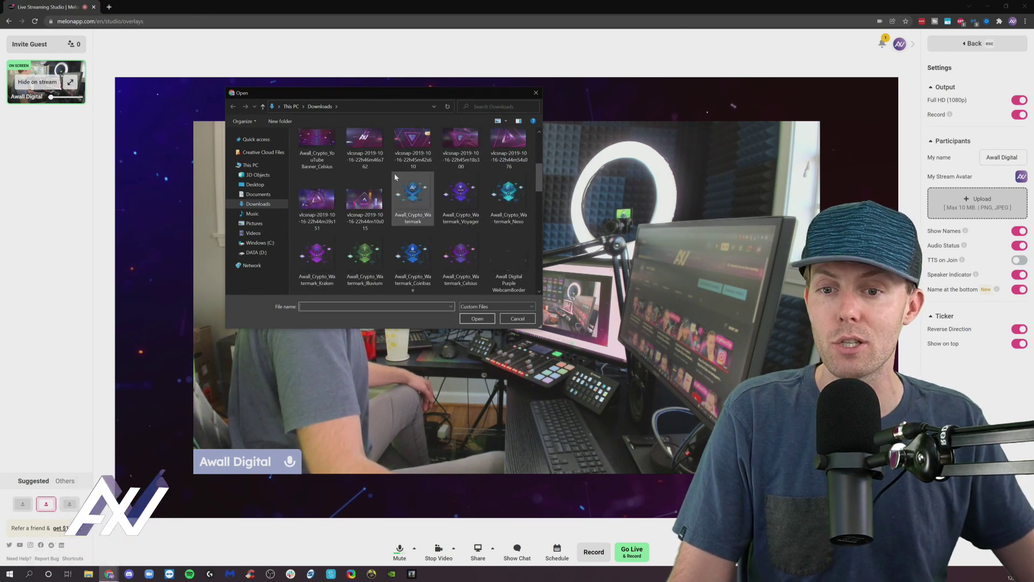
scroll(426, 172, "up", 4)
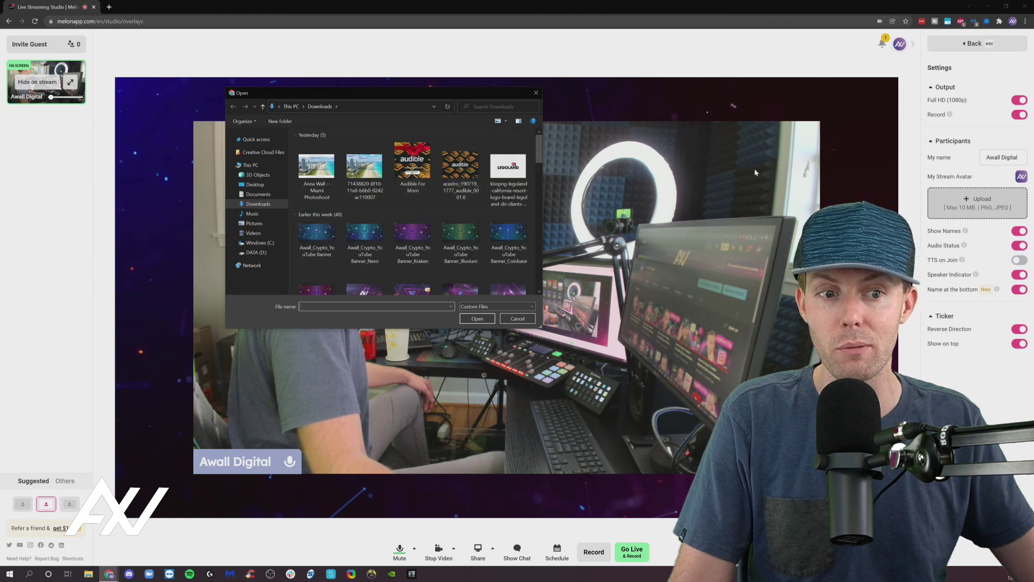
left_click(517, 318)
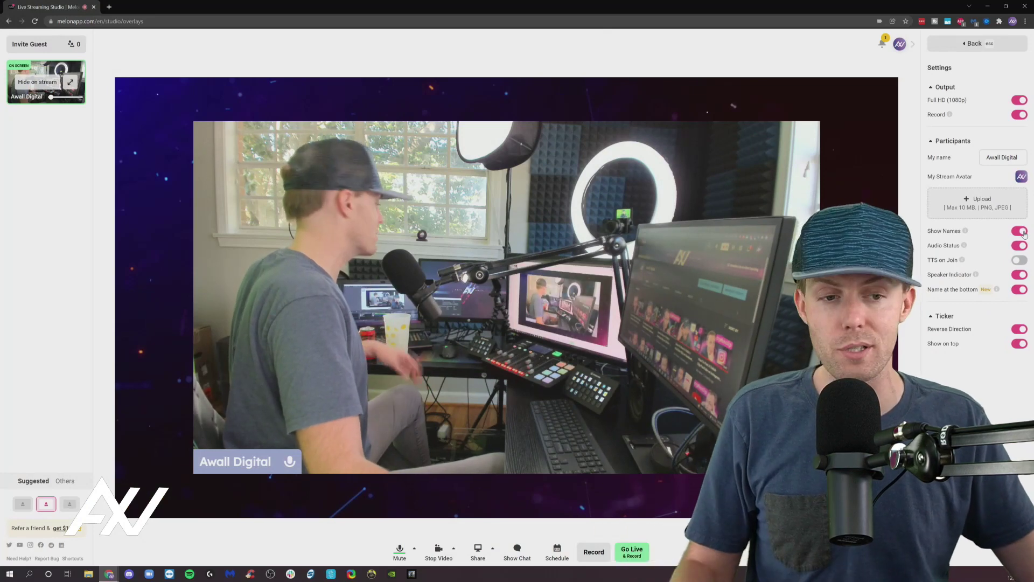
Step: Try the stream without Show Names and without Audio Status, restoring each option after its test
left_click(1020, 231)
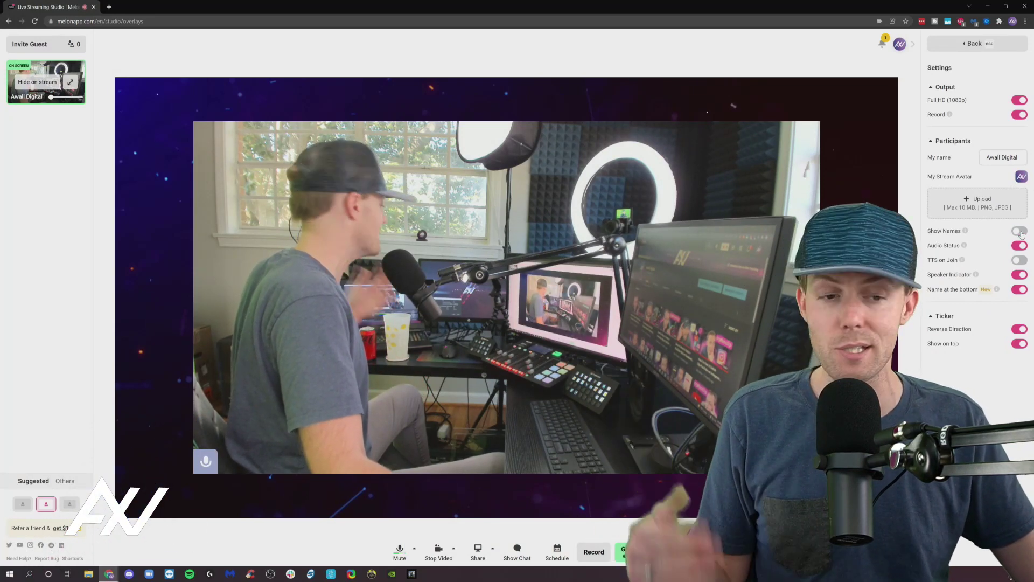
left_click(1020, 231)
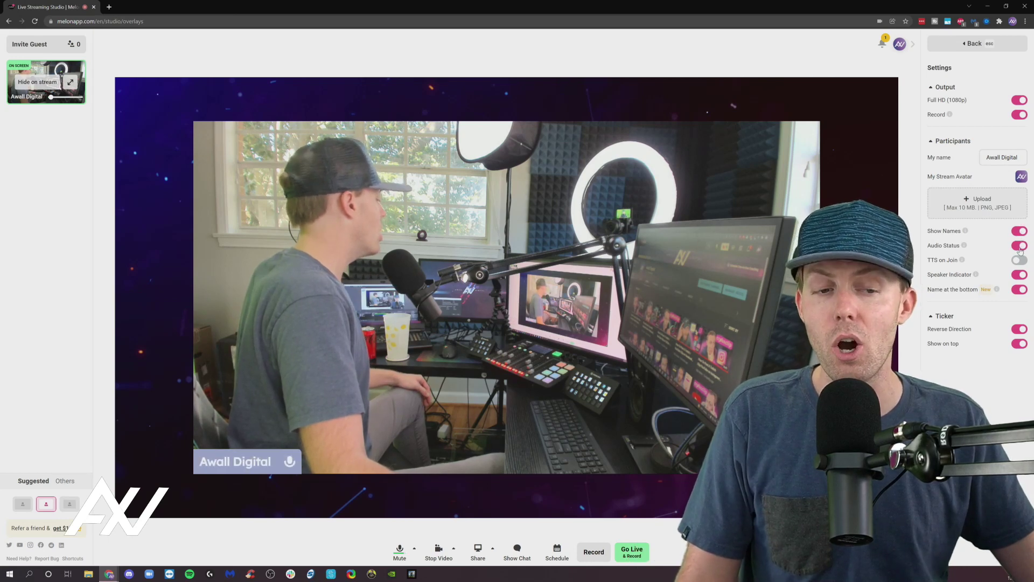
left_click(1019, 248)
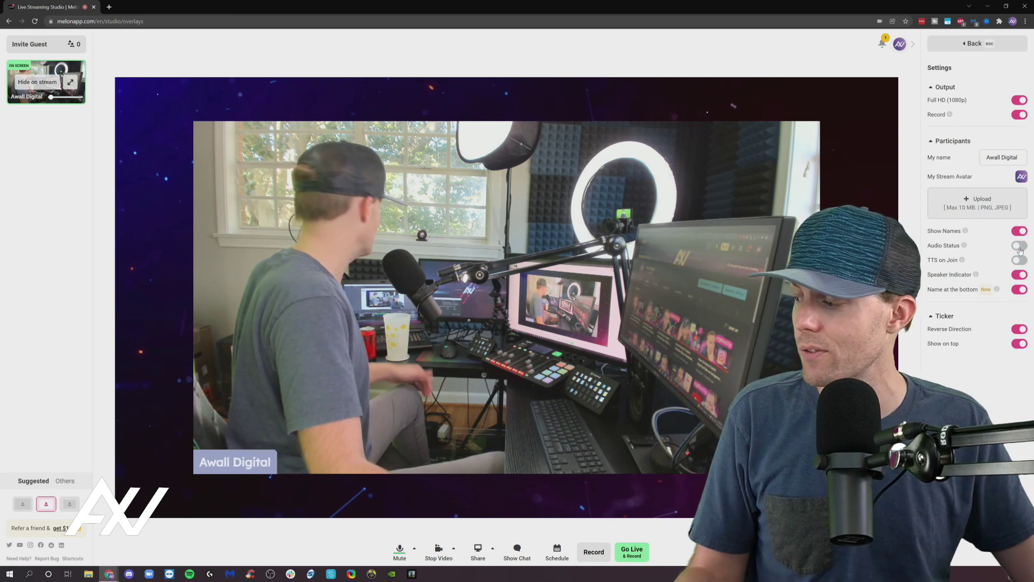
left_click(1020, 247)
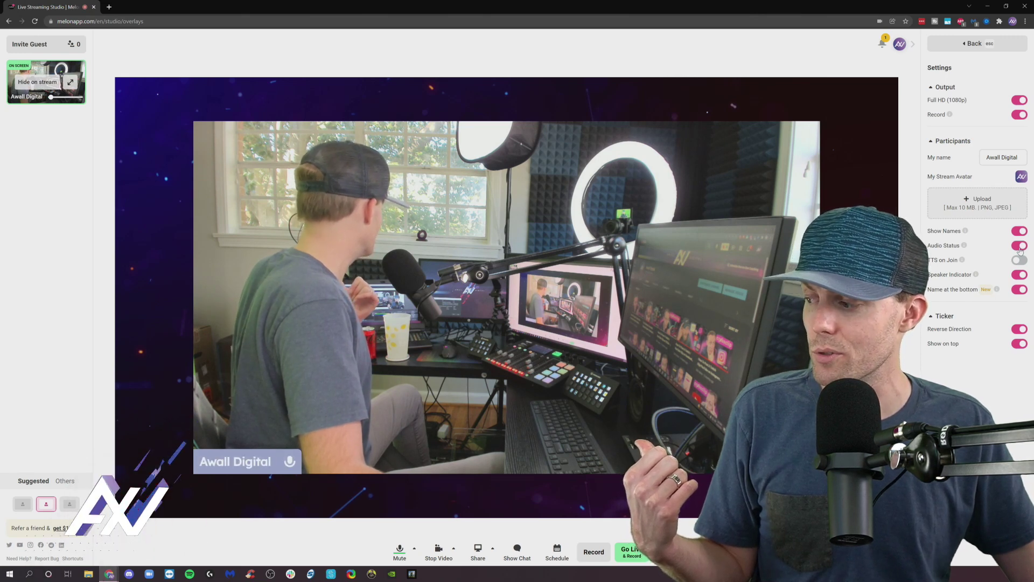
left_click(1019, 248)
left_click(1020, 248)
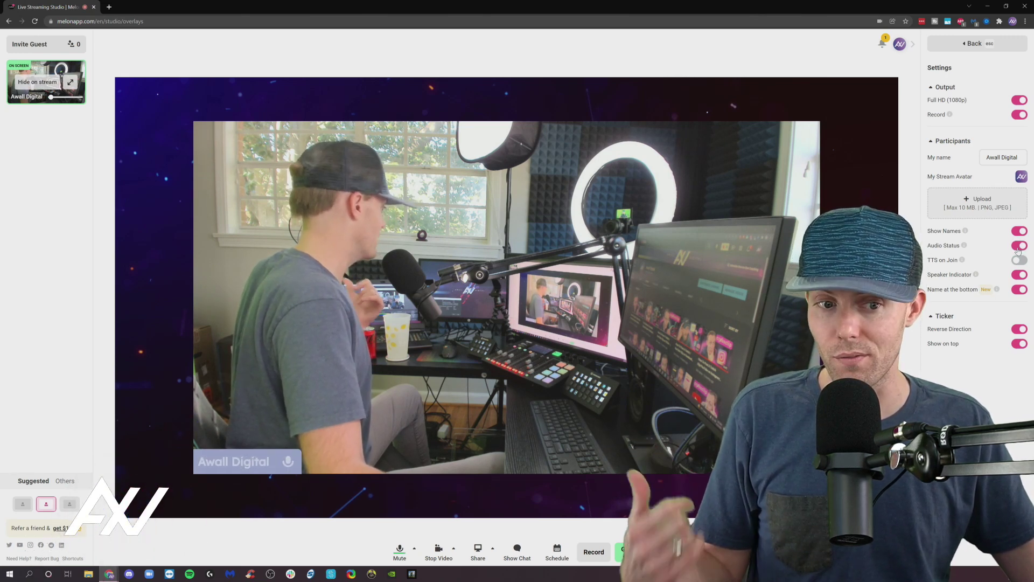
Step: Check the explanations of TTS on Join and Speaker Indicator, and turn off Speaker Indicator
mouse_move(963, 261)
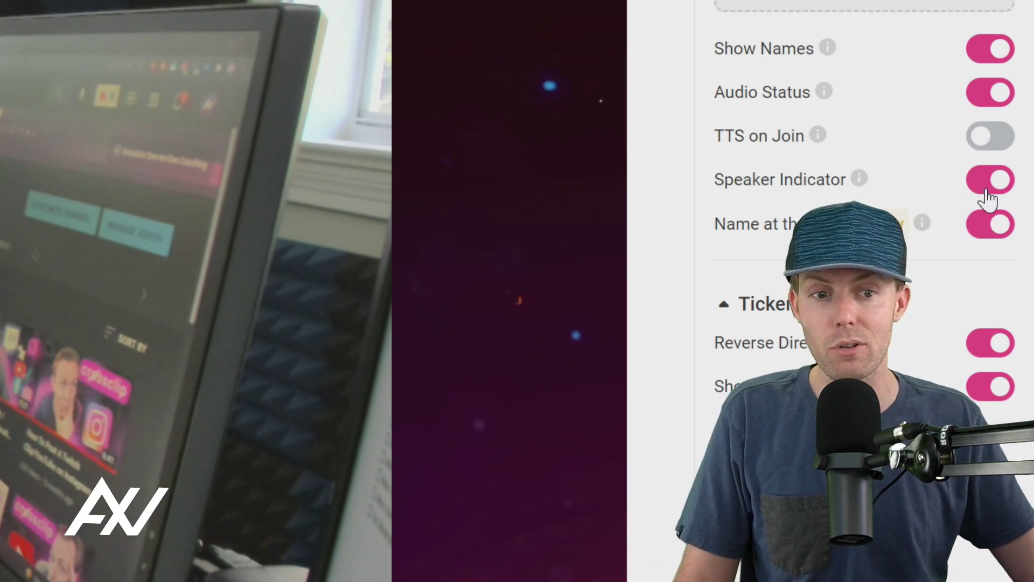
mouse_move(862, 192)
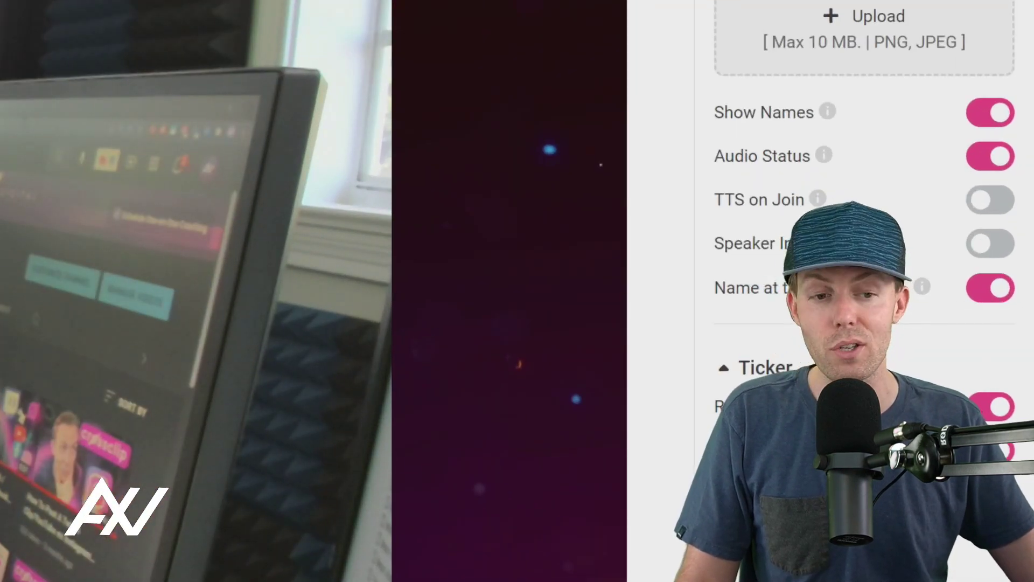
Step: Try placing the participant name at the top of the video by disabling Name at the bottom, and restore it
scroll(993, 296, "down", 3)
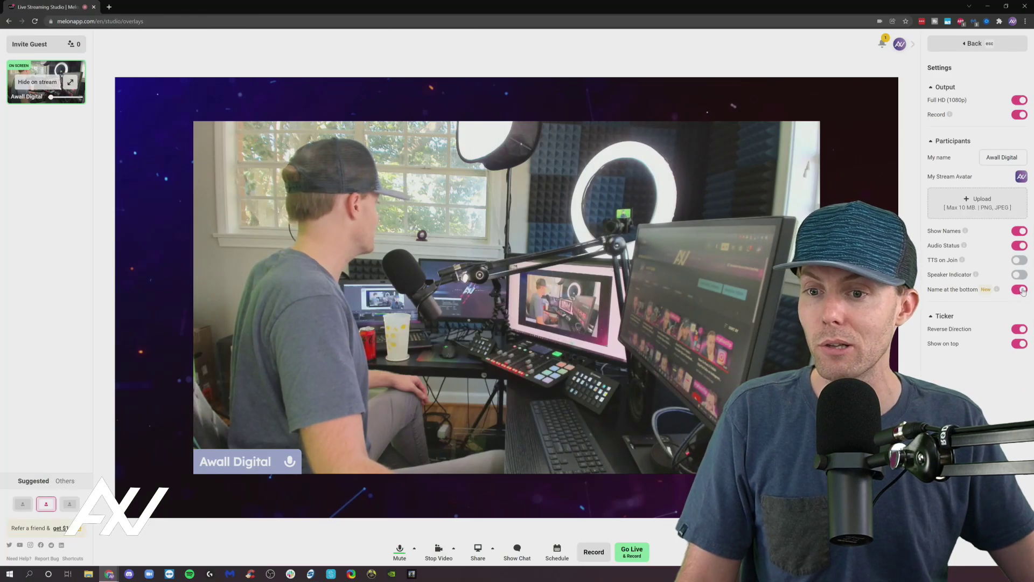
left_click(1021, 290)
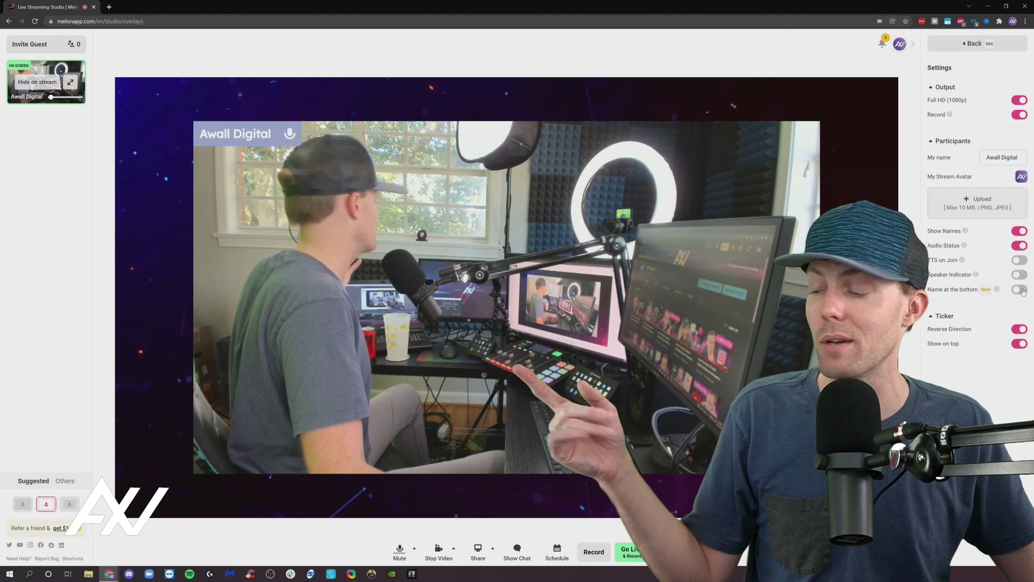
left_click(1022, 290)
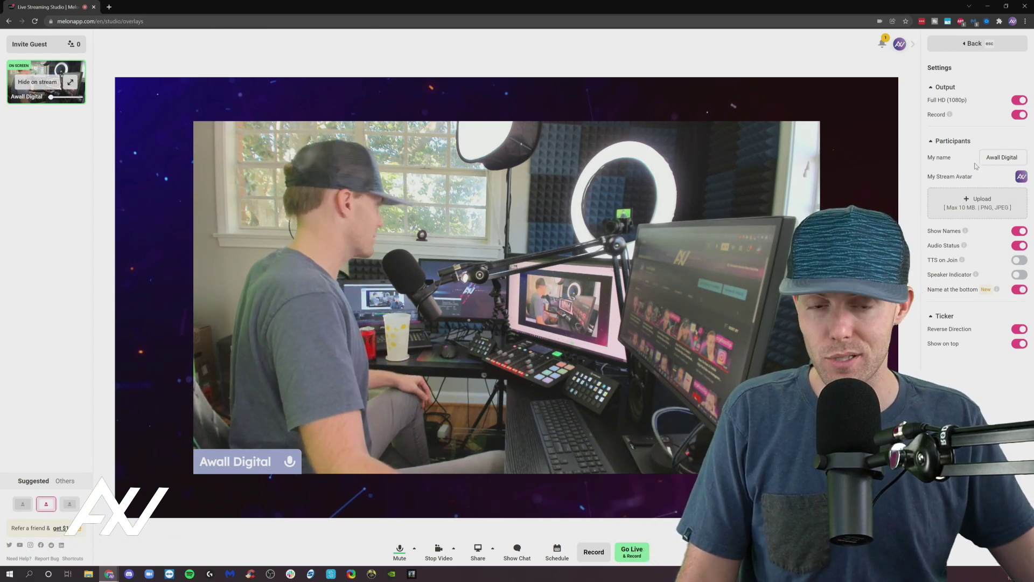
Step: Add a ticker reading "TRY MELON TODAY (LINK BELOW)" and show it on the stream
left_click(972, 43)
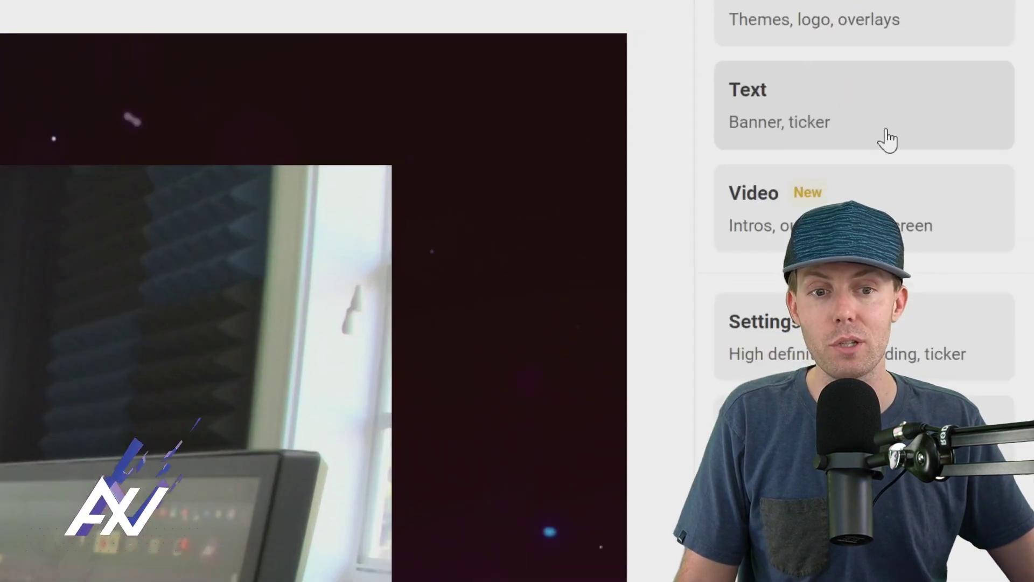
left_click(972, 111)
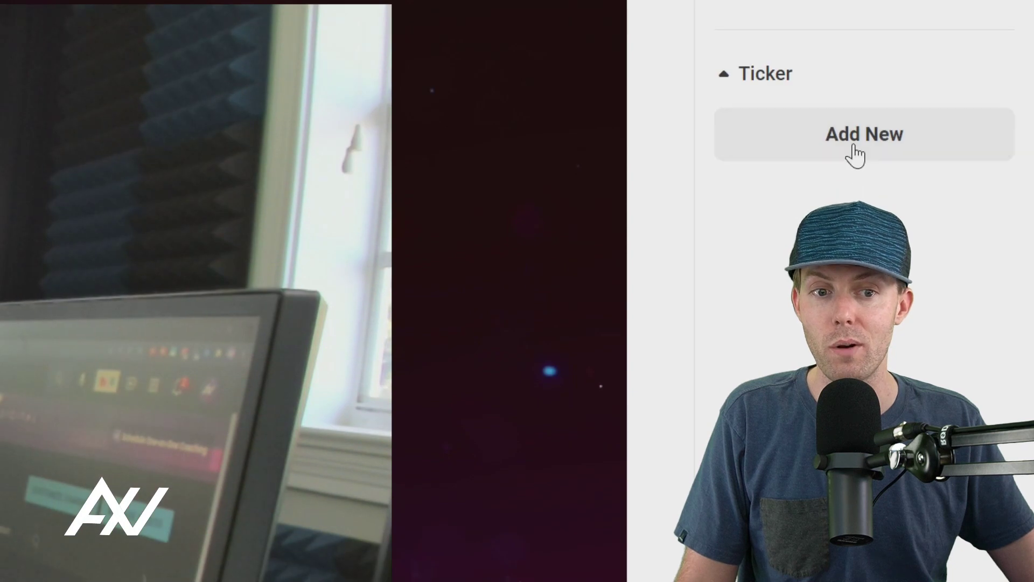
left_click(855, 155)
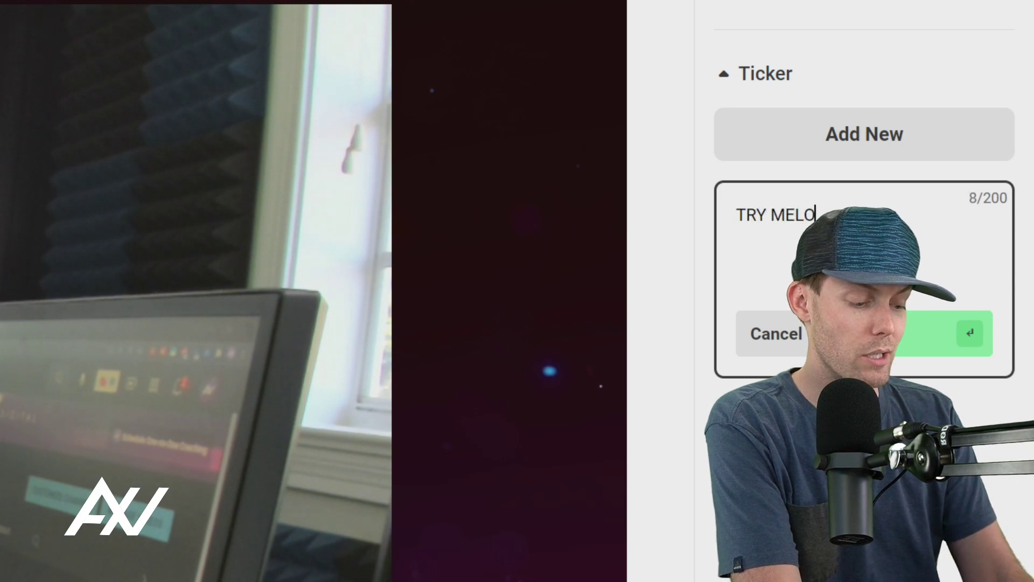
type("AY!")
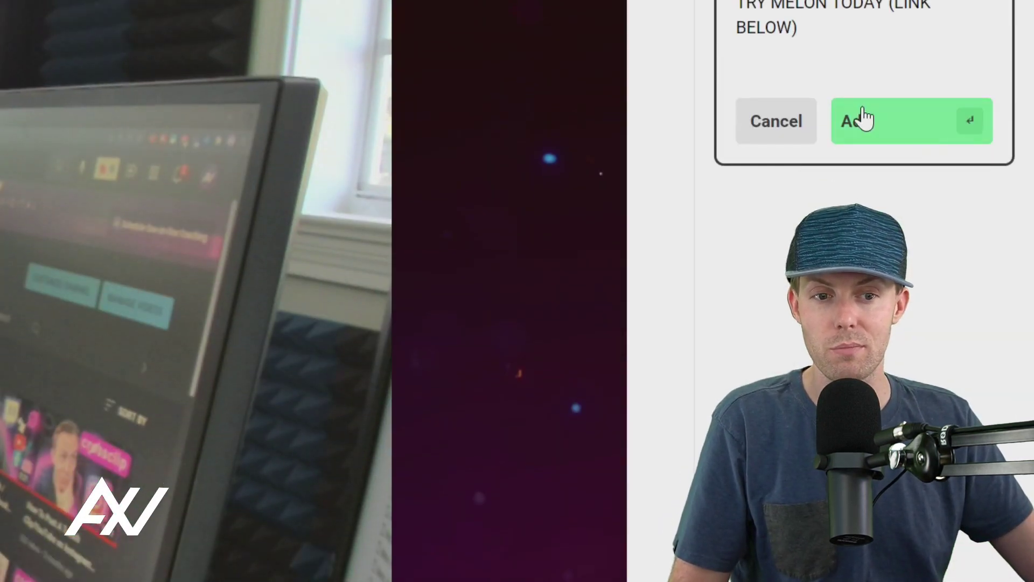
left_click(877, 116)
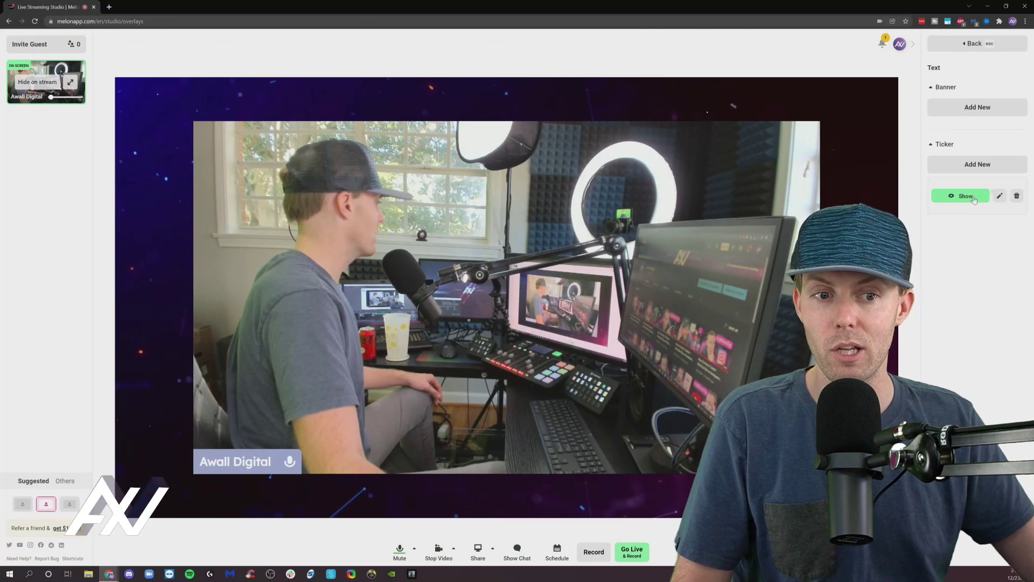
left_click(974, 201)
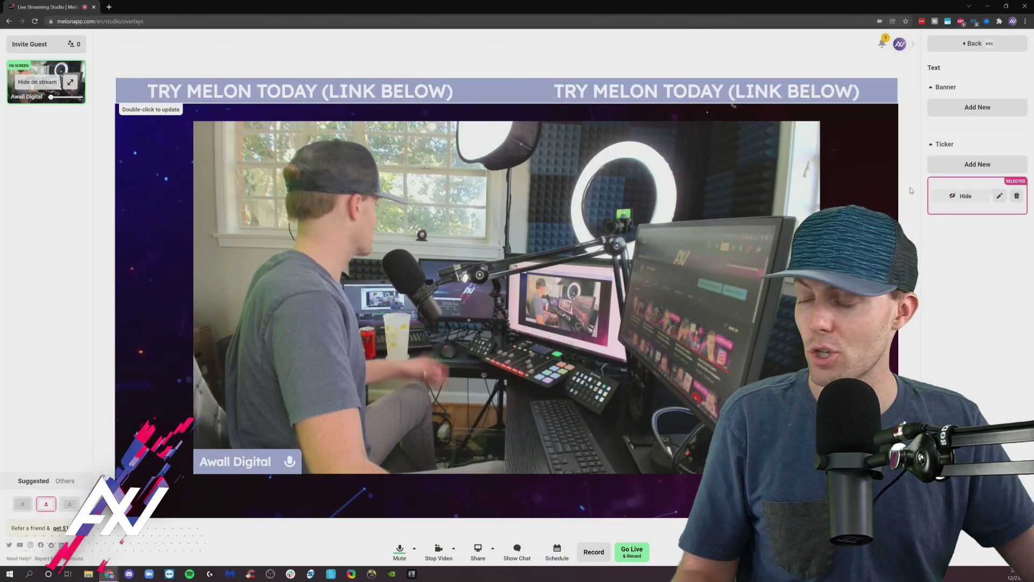
Step: Return to the studio settings and turn off Reverse Direction for the ticker
left_click(944, 48)
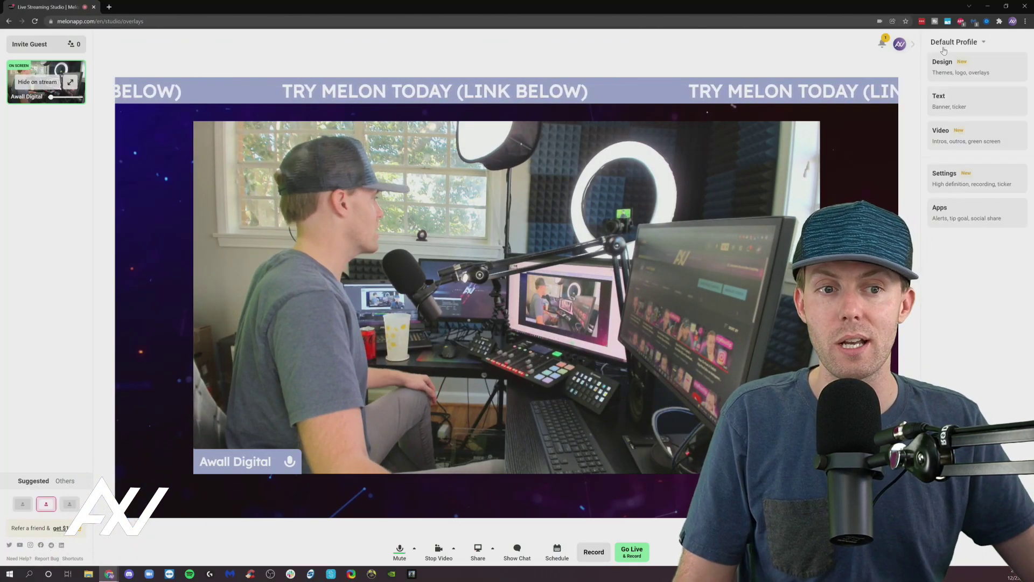
left_click(958, 178)
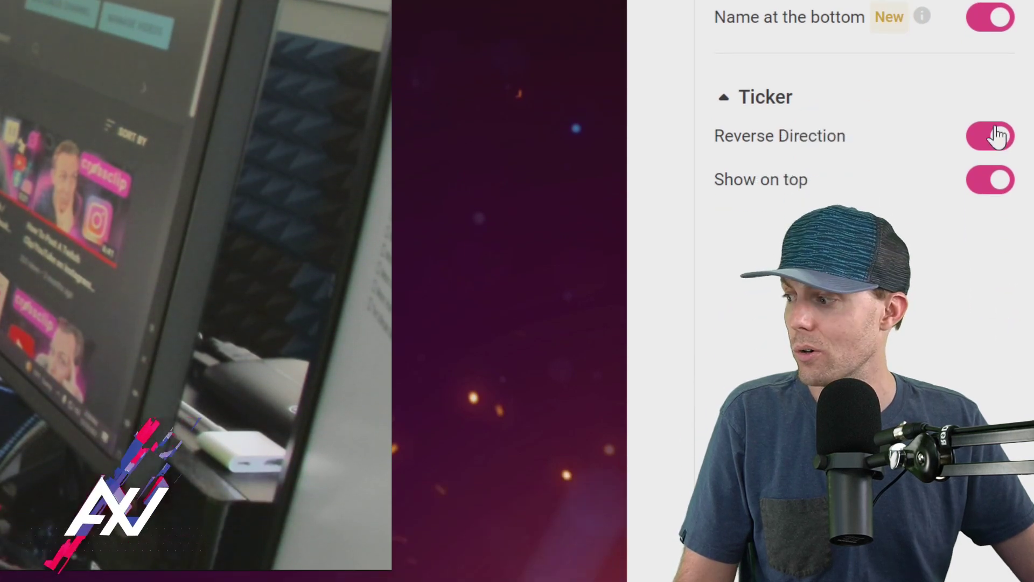
left_click(997, 136)
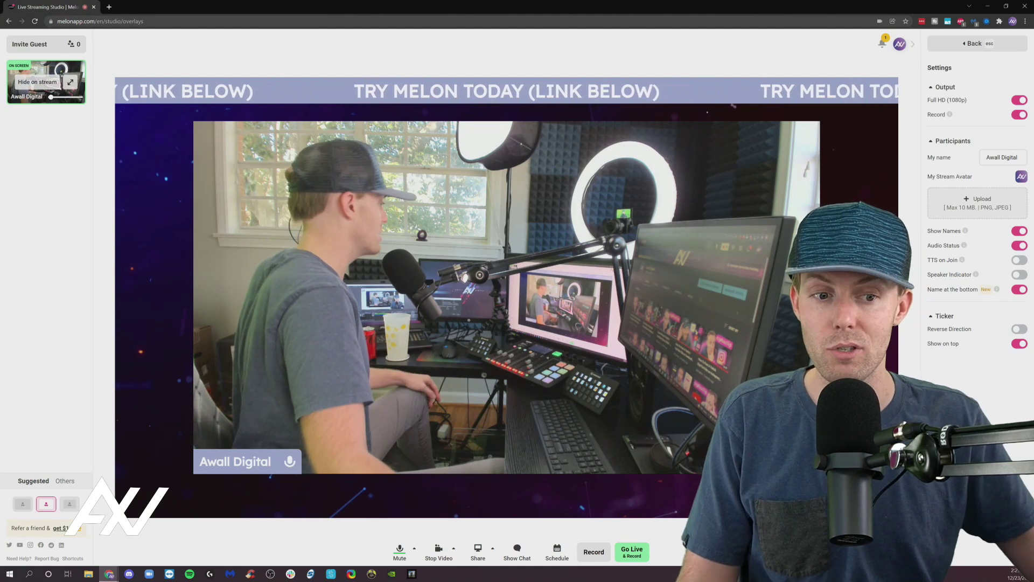
left_click(1020, 330)
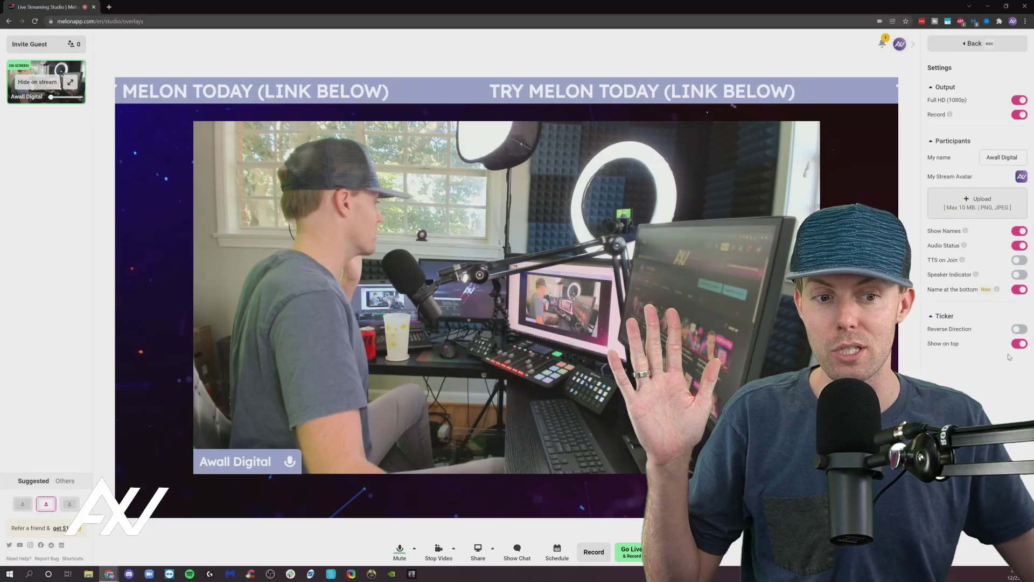
Step: Try showing the ticker along the bottom of the stream by disabling Show on top, and restore it
left_click(1019, 344)
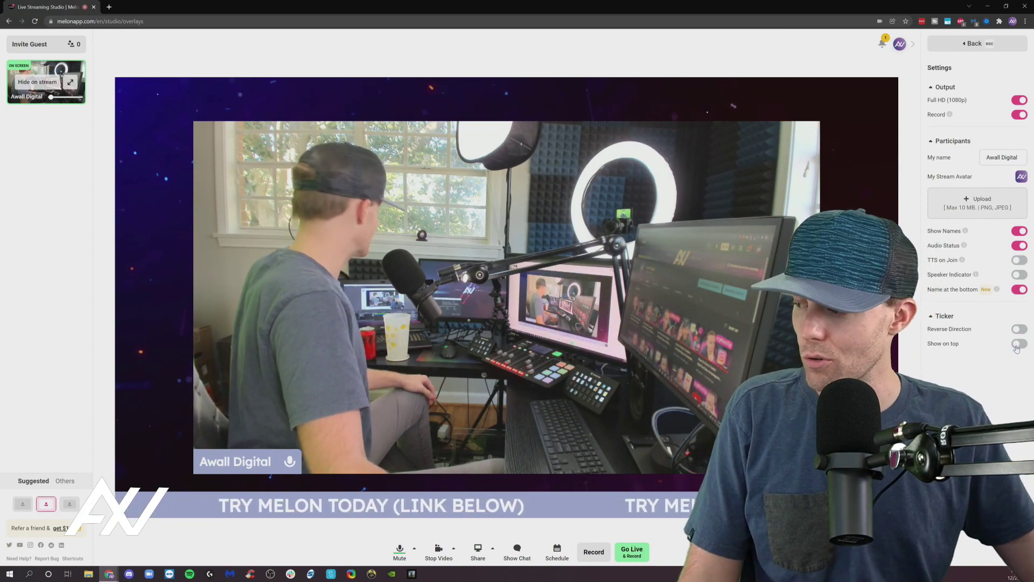
left_click(1017, 347)
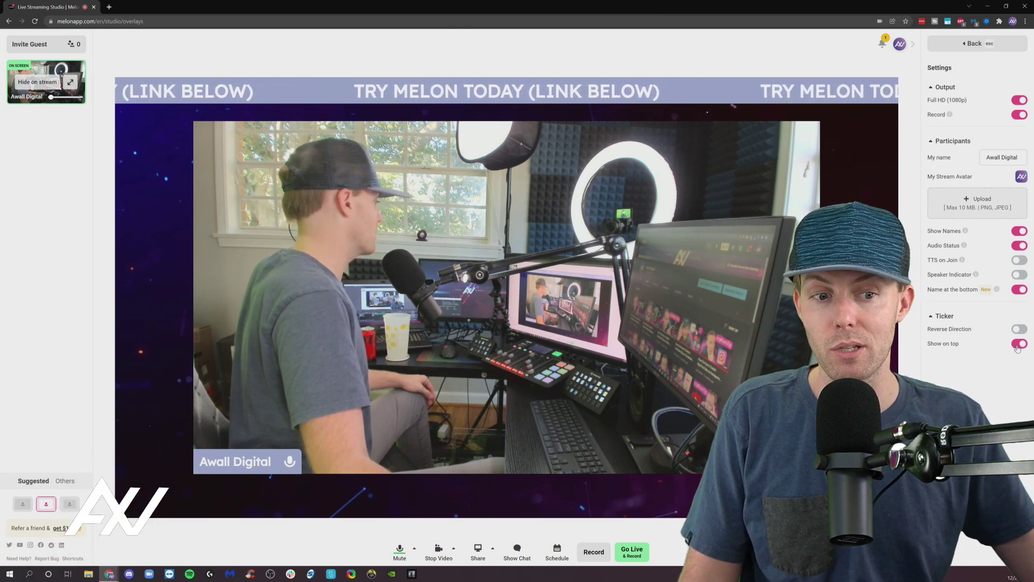
Step: Move the ticker to the bottom of the stream by turning off Show on top
left_click(1017, 345)
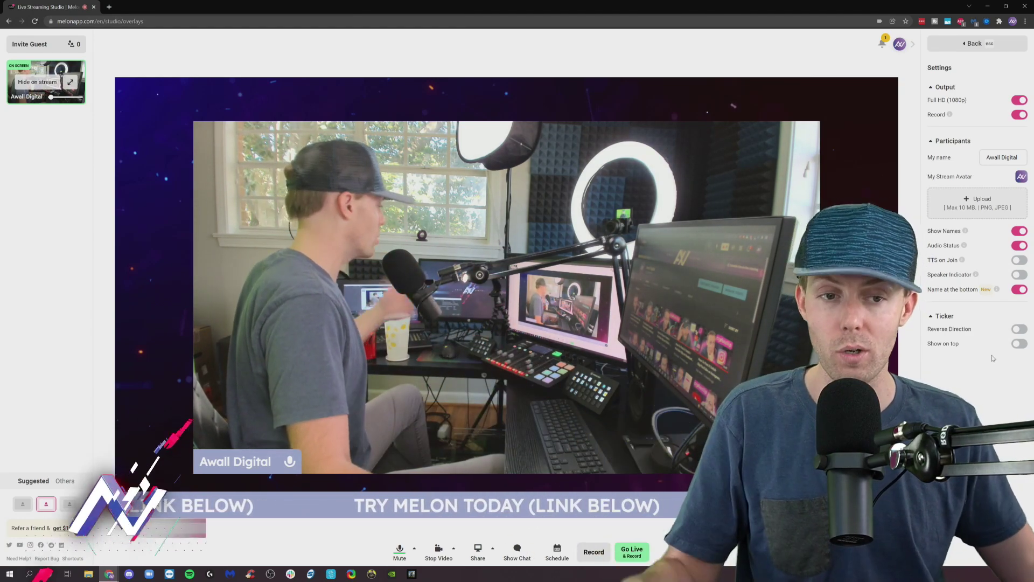
Step: Open the account settings and go to the Broadcasts & Recordings page
left_click(900, 45)
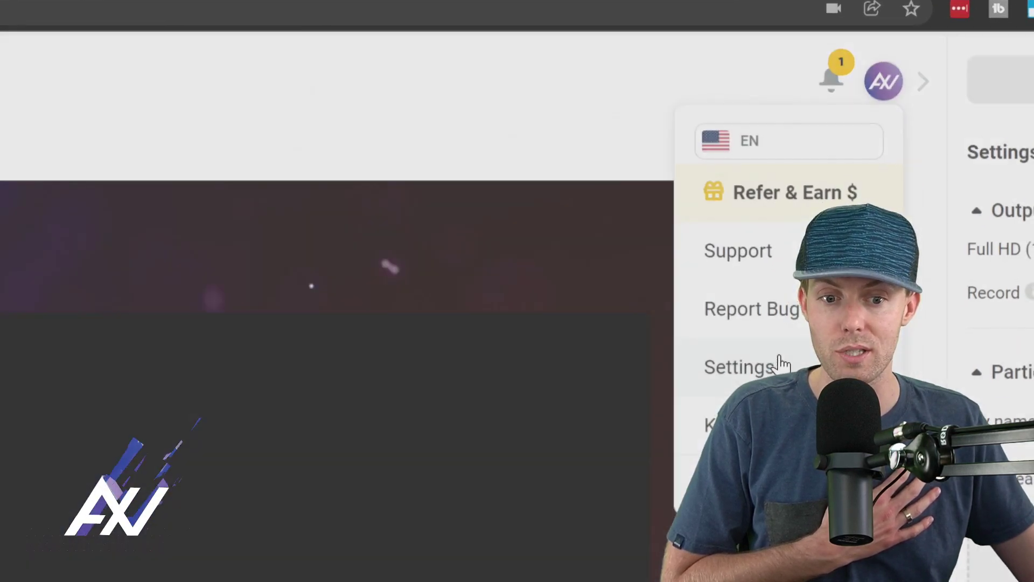
left_click(781, 364)
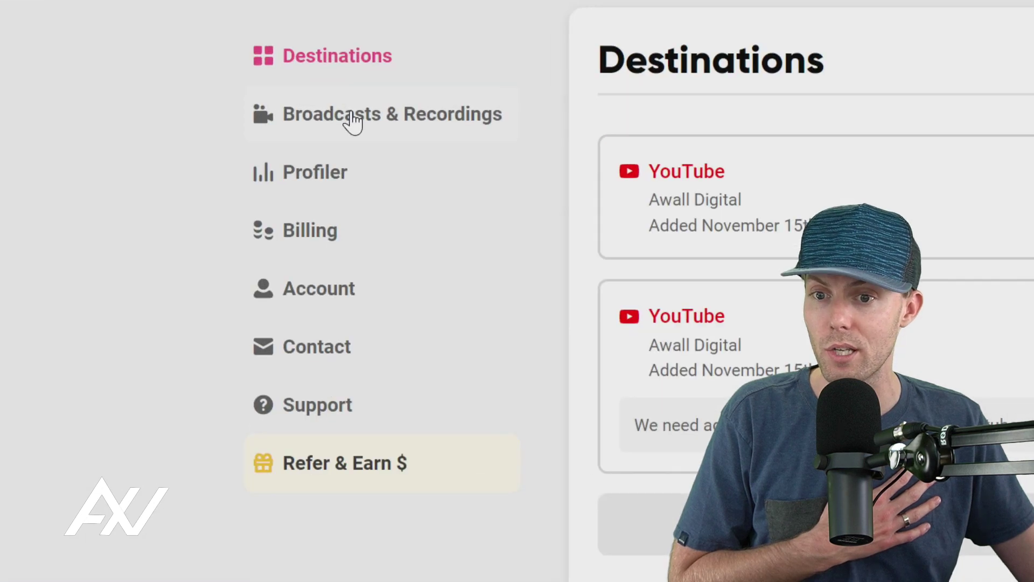
left_click(351, 114)
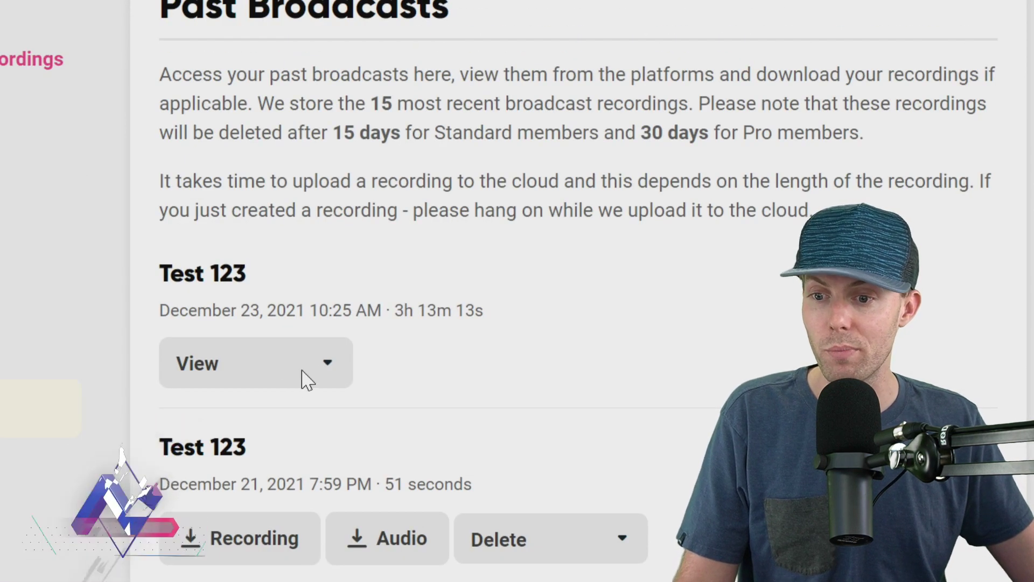
Step: View the December 23, 2021 Test 123 broadcast on YouTube, and return to the past broadcasts list
left_click(306, 364)
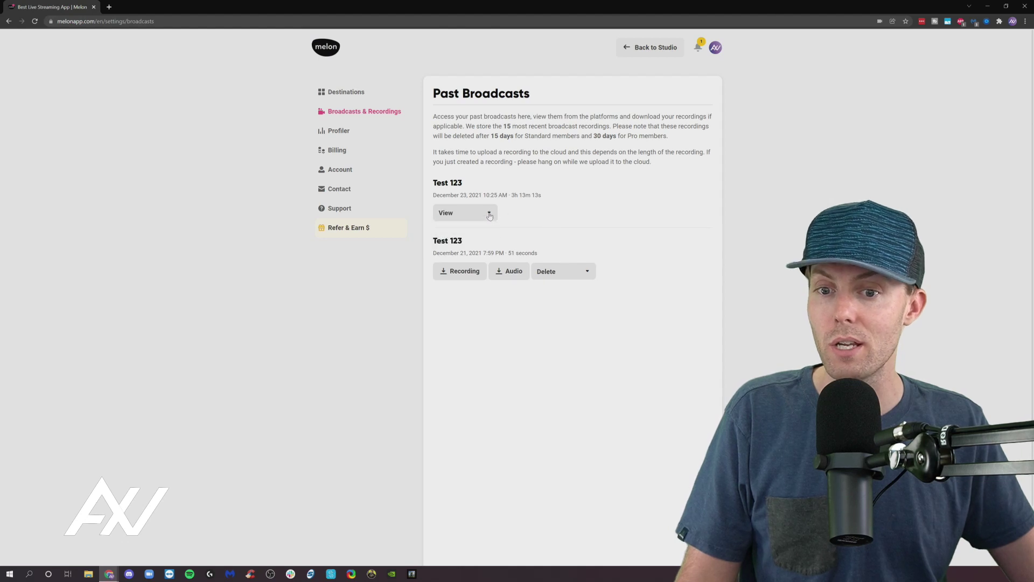
left_click(489, 214)
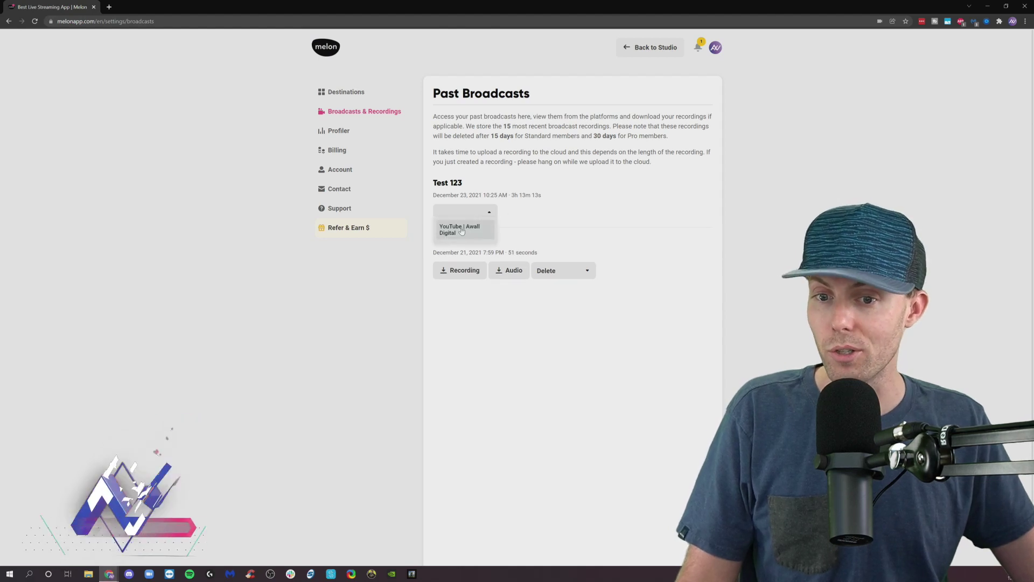
left_click(466, 231)
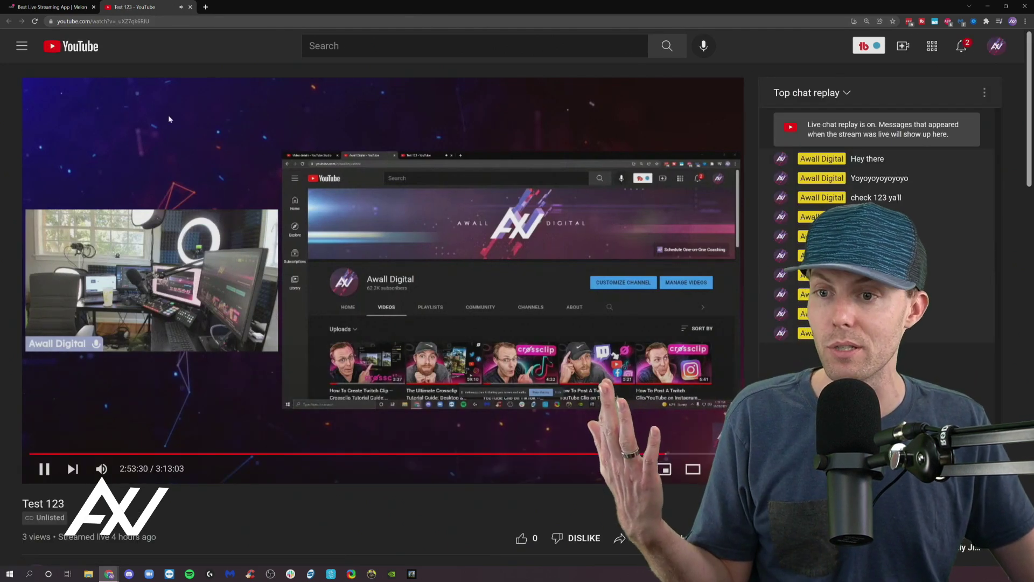
left_click(190, 7)
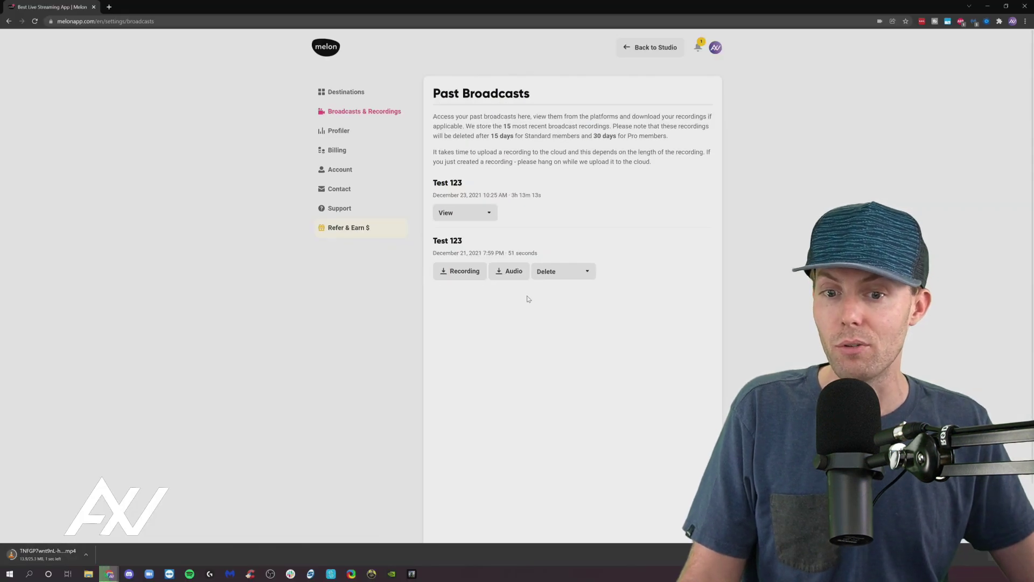
Step: Download the audio of the December 21, 2021 Test 123 broadcast and look at its delete options
left_click(514, 273)
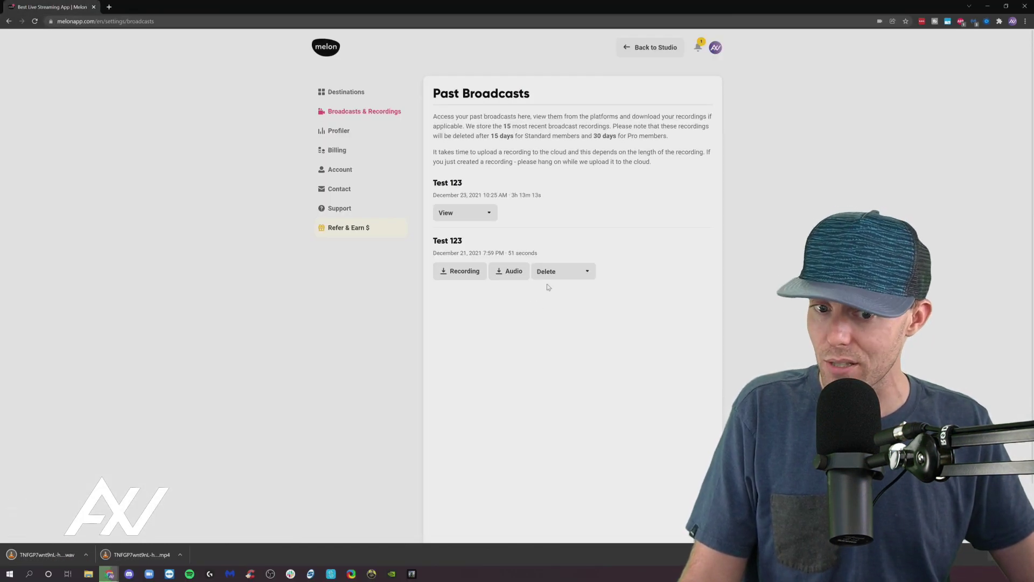
left_click(590, 273)
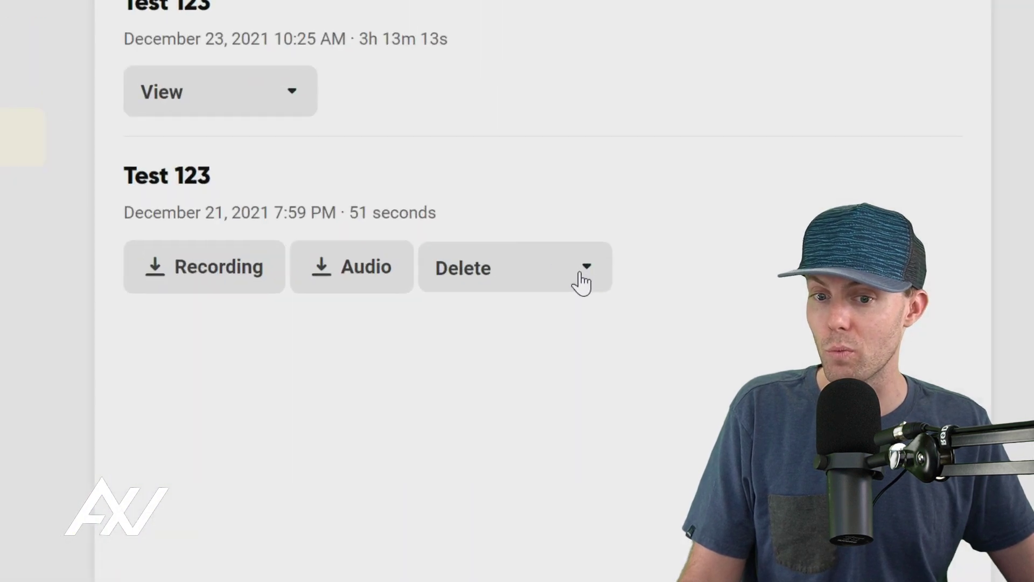